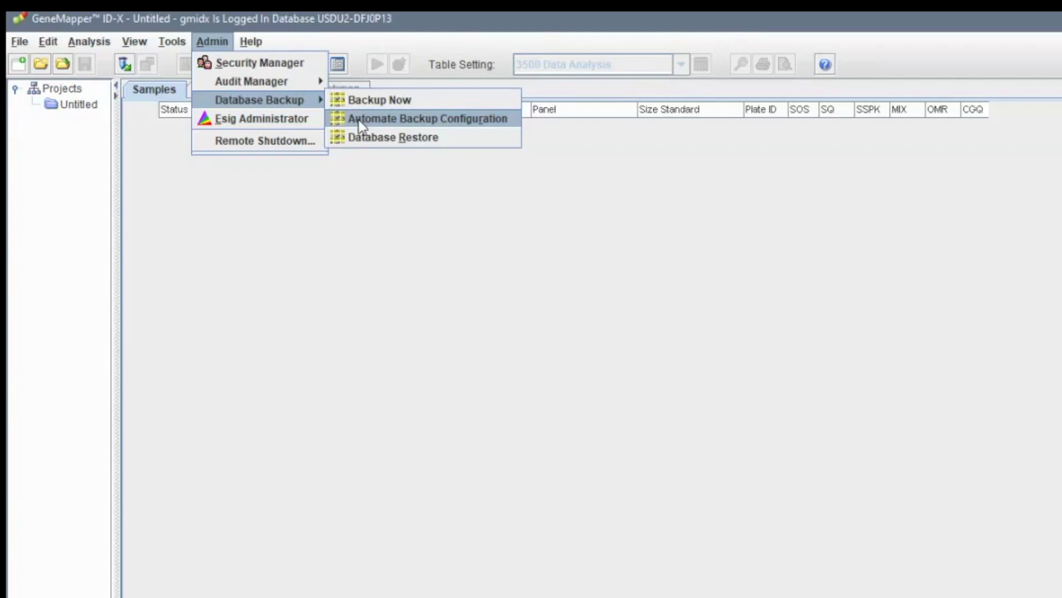
Dismiss the database backup options and bring up the project options
click(361, 124)
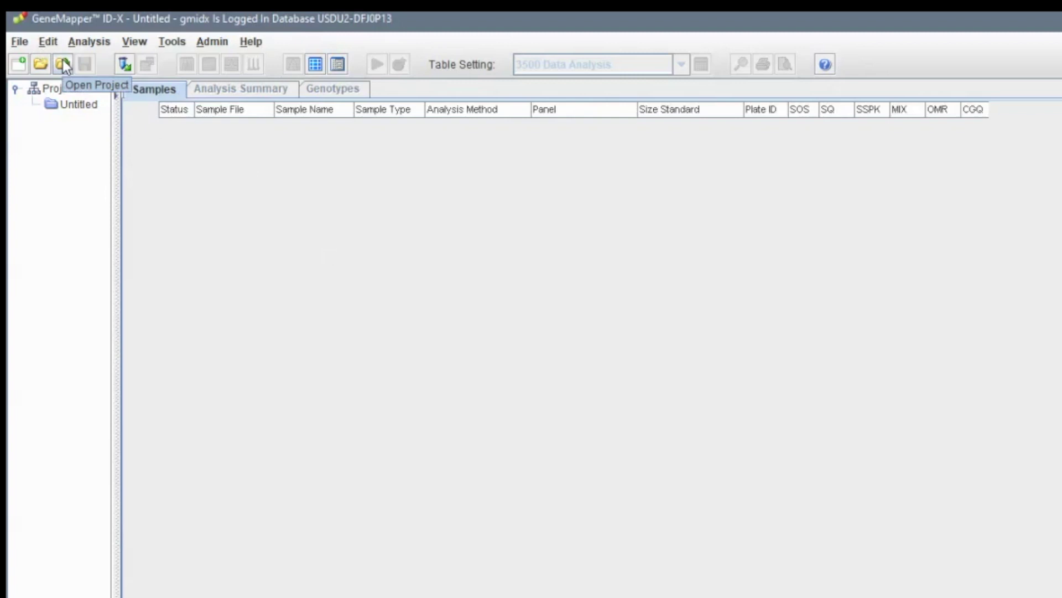
click(20, 43)
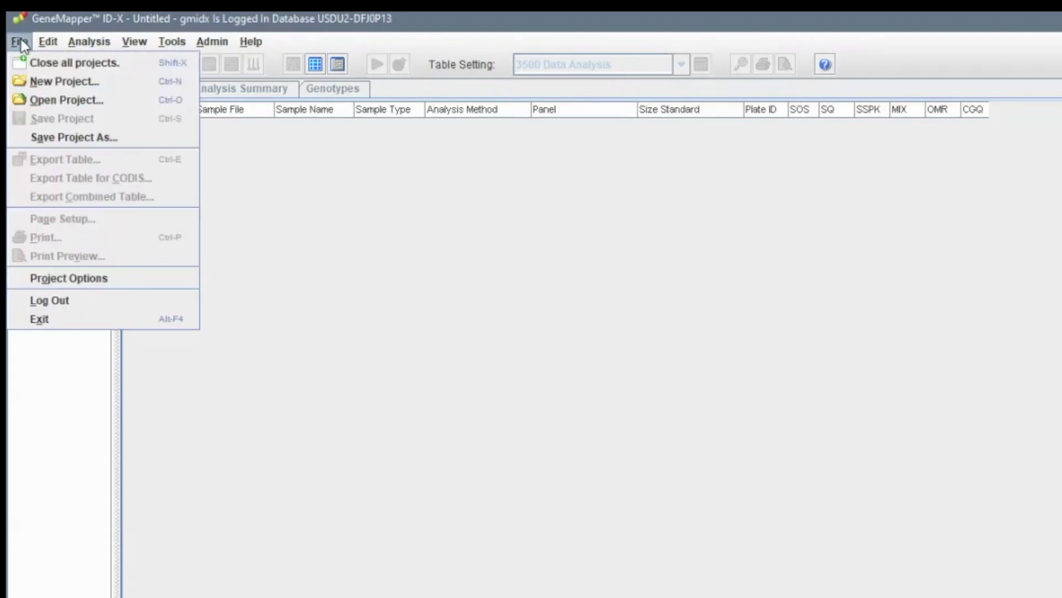
click(66, 284)
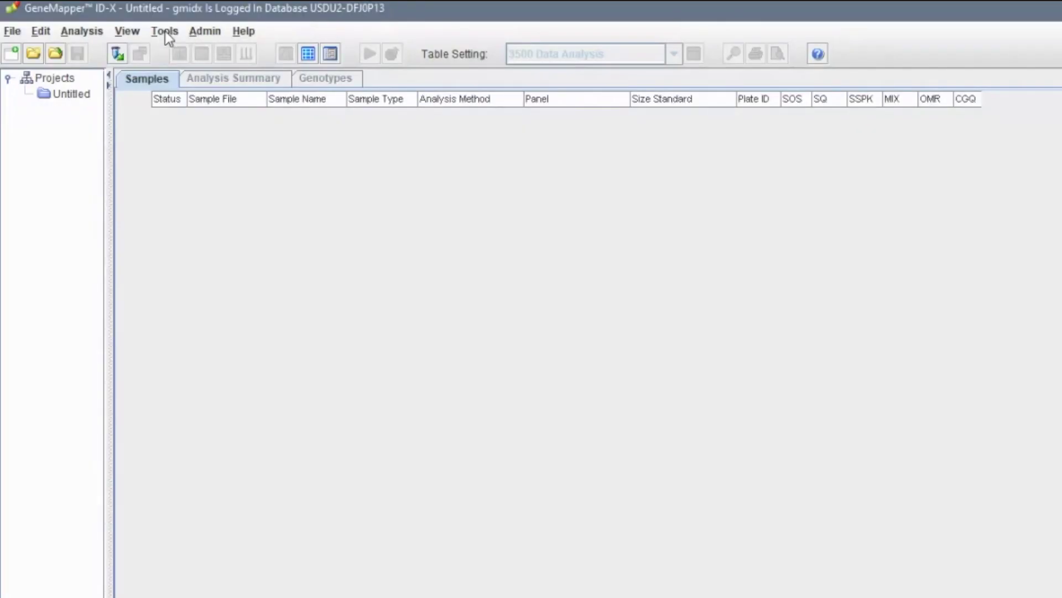
Open the Example 2 analysis method from the Manager and view its Peak Quality settings
click(162, 32)
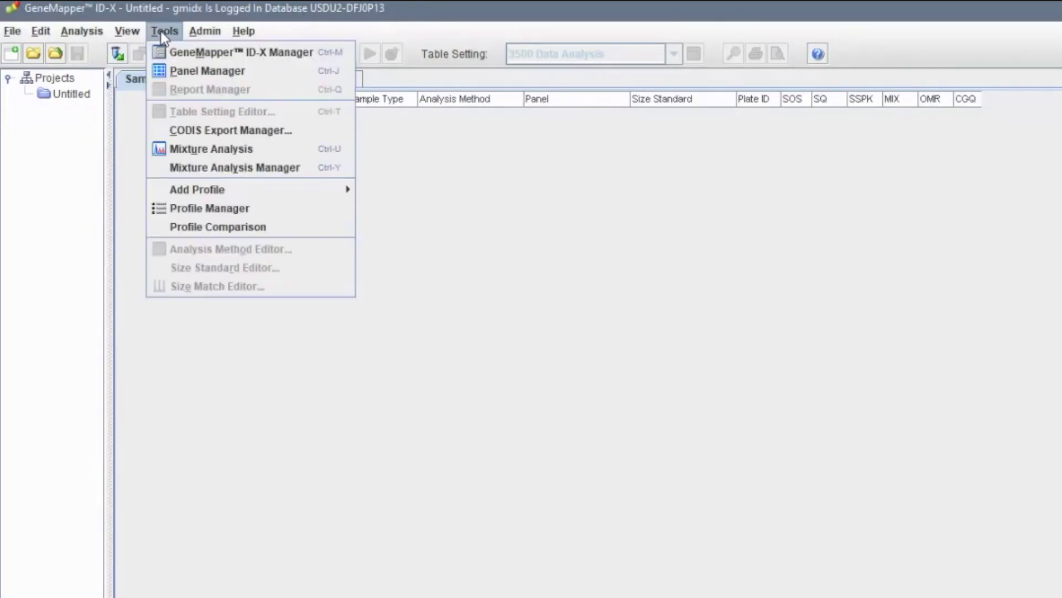
click(172, 50)
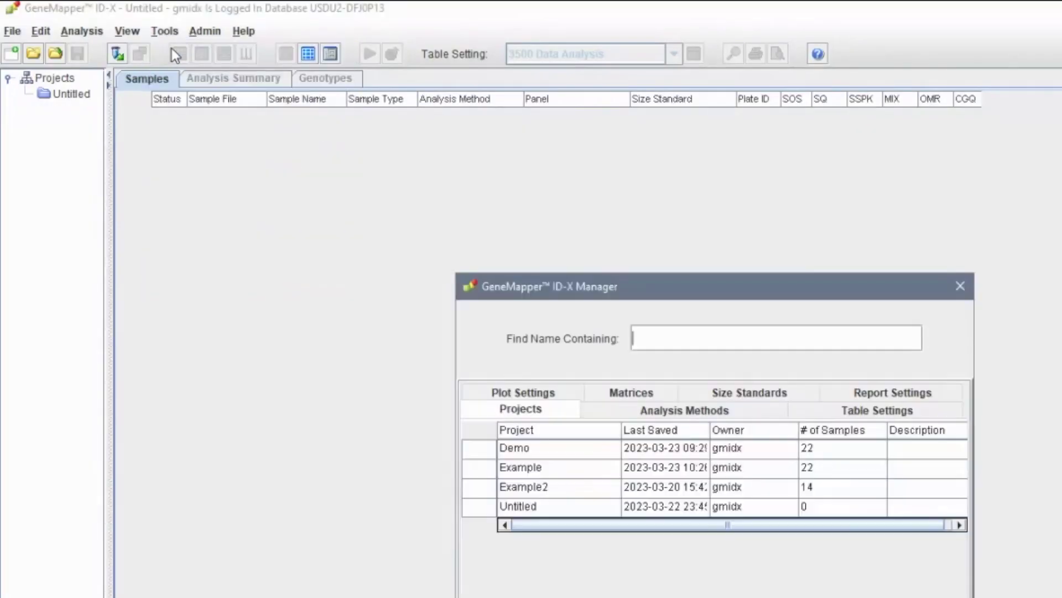
click(690, 410)
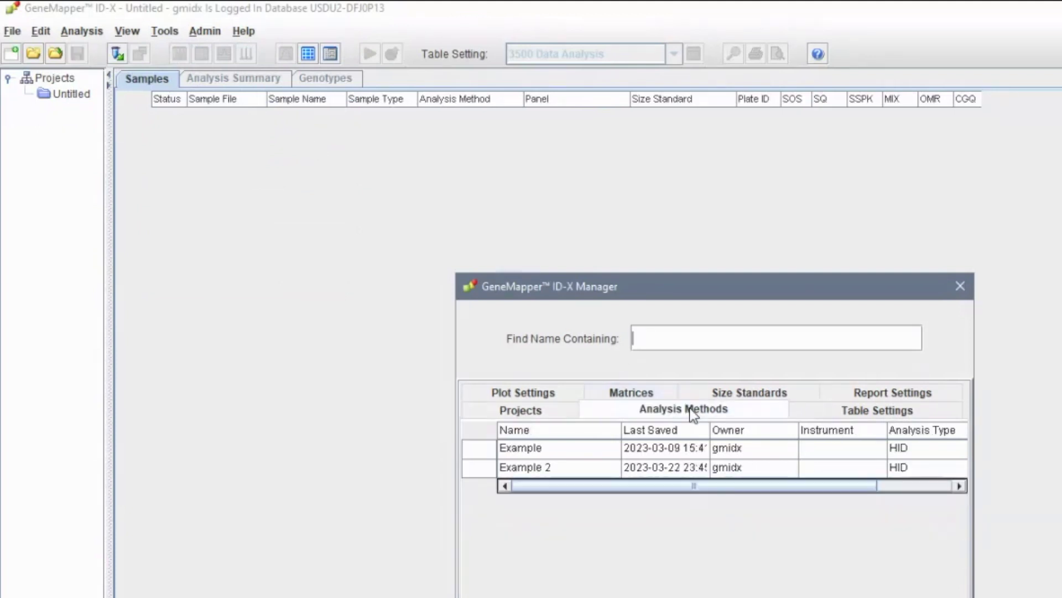
click(489, 469)
double_click(489, 469)
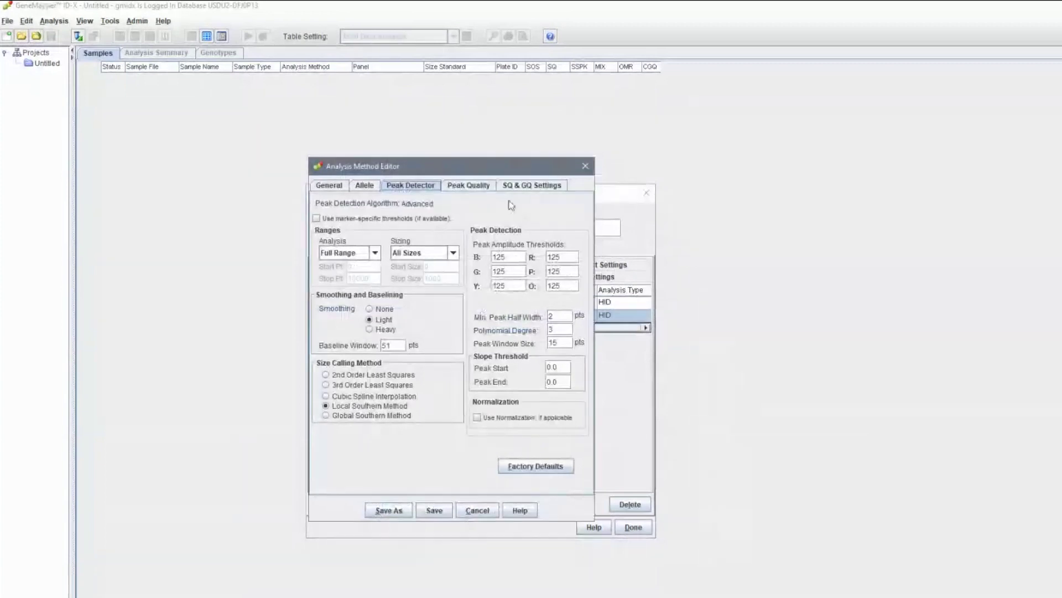
click(488, 190)
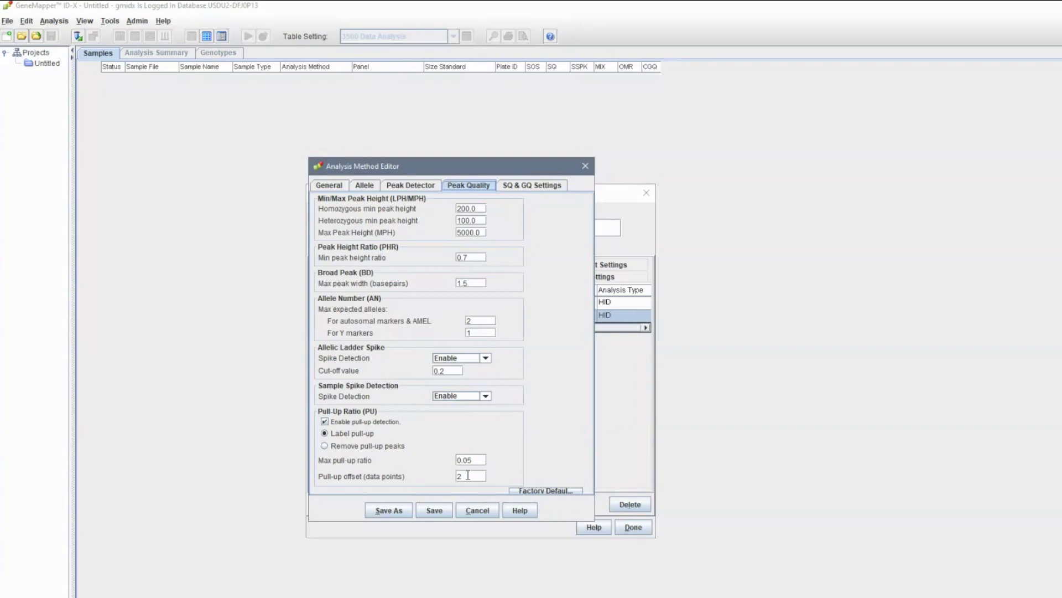
Show the Example 2 method's Allele tab with its bin set and stutter values
click(370, 187)
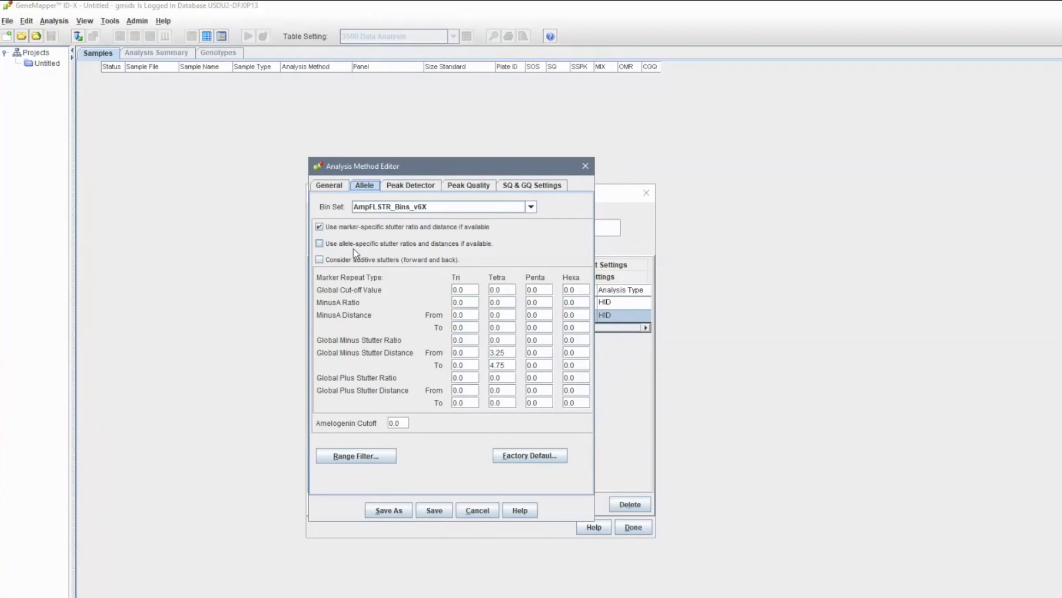
Switch the Analysis Method Editor to the Peak Detector settings
click(402, 186)
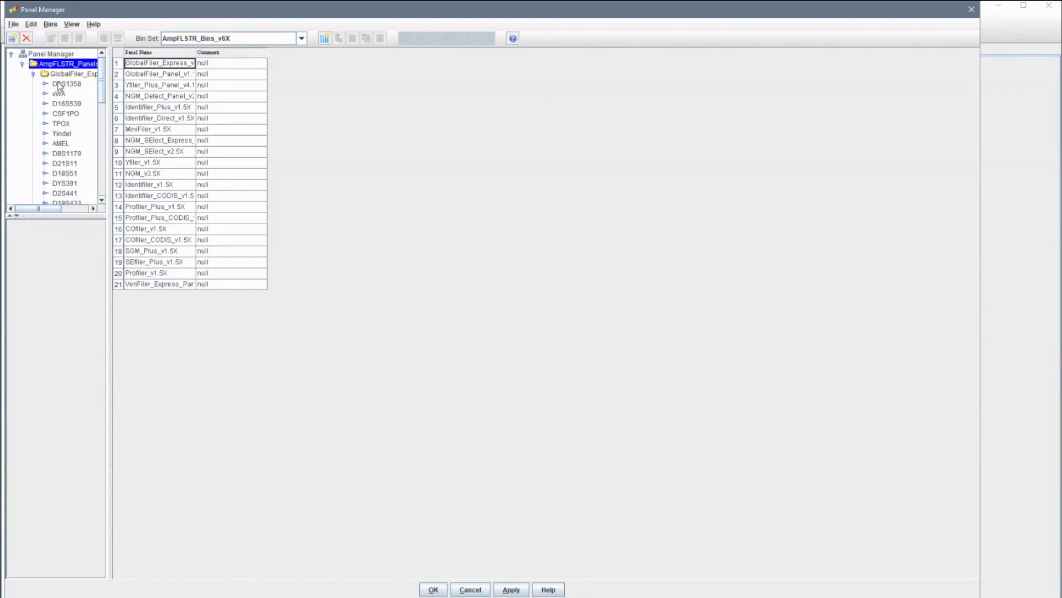
Expand marker D3S1358 and show its stutter ratio table with the 0.1245 minus stutter
click(59, 84)
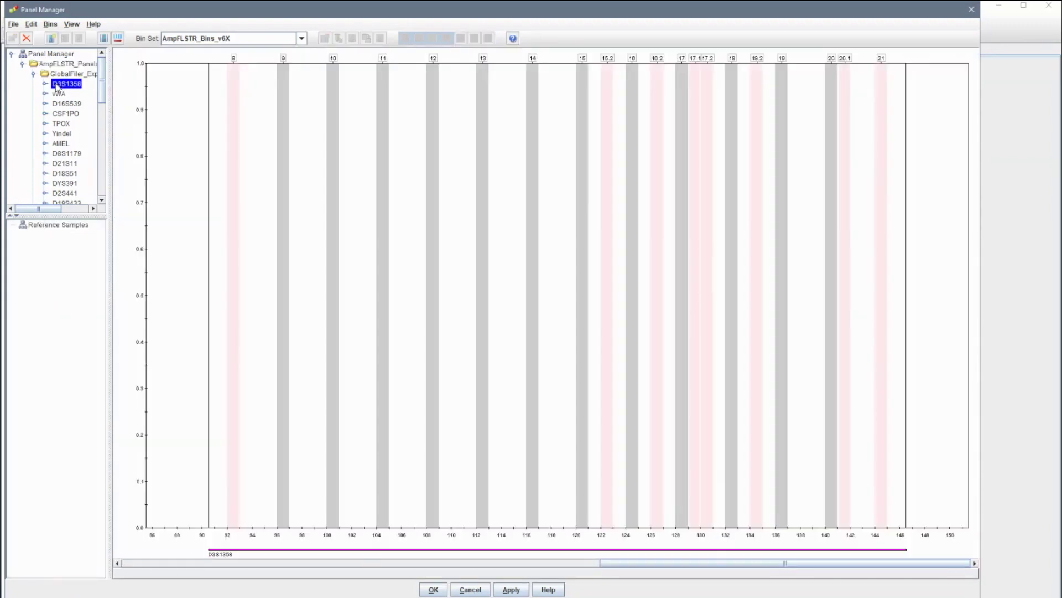
click(46, 85)
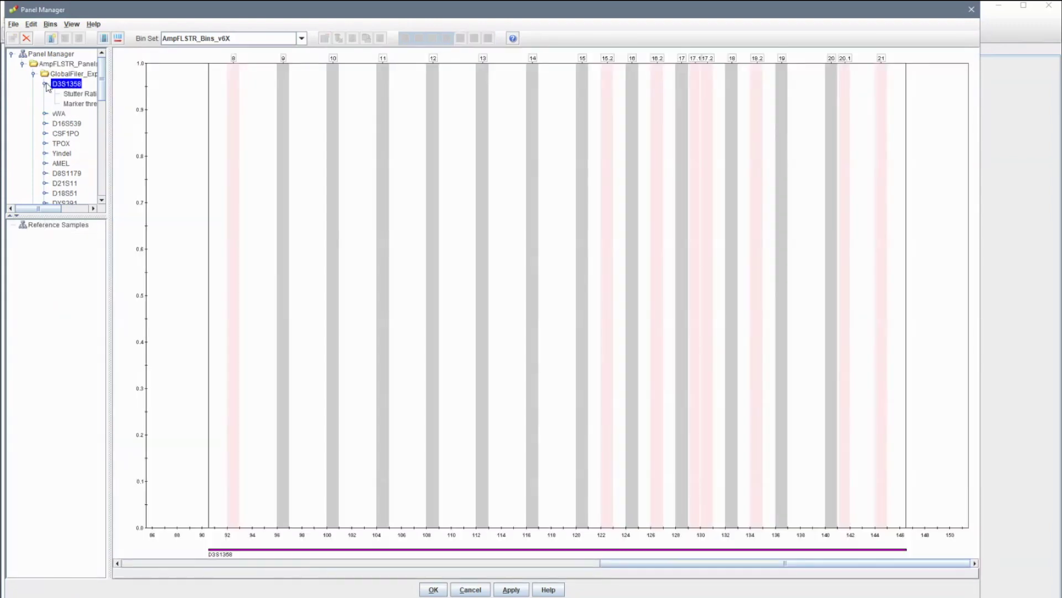
click(74, 94)
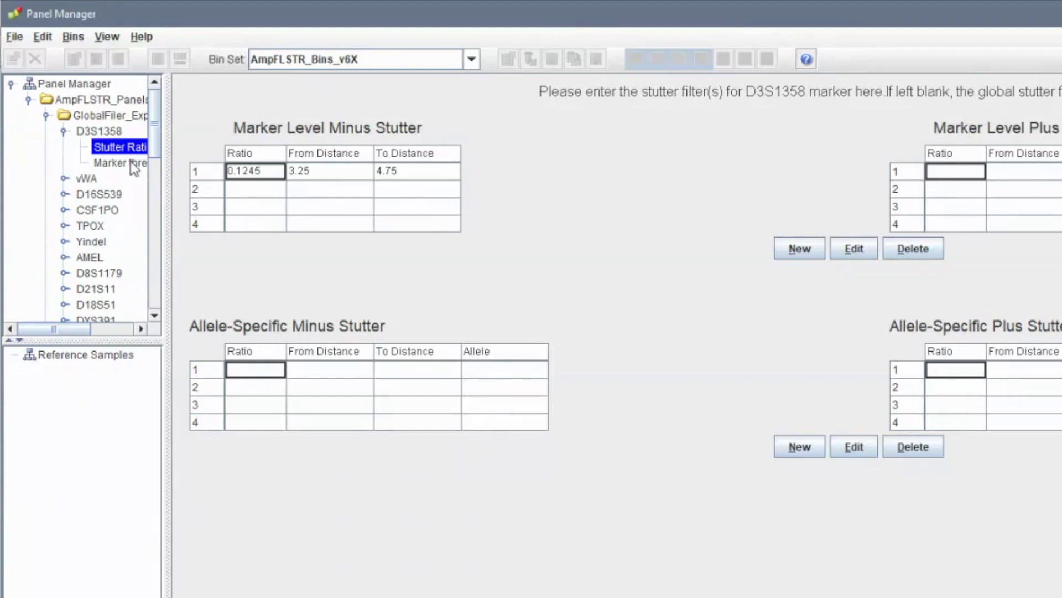
Show the marker-specific thresholds for D3S1358
click(120, 162)
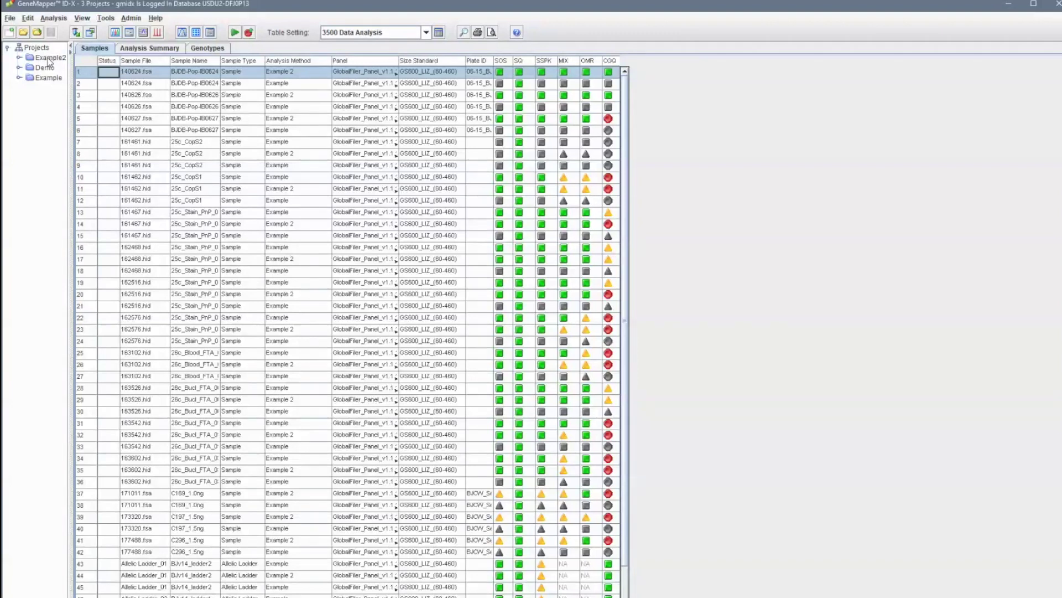
Run Profile Comparison on all samples from the Example2, Demo and Example projects
click(106, 19)
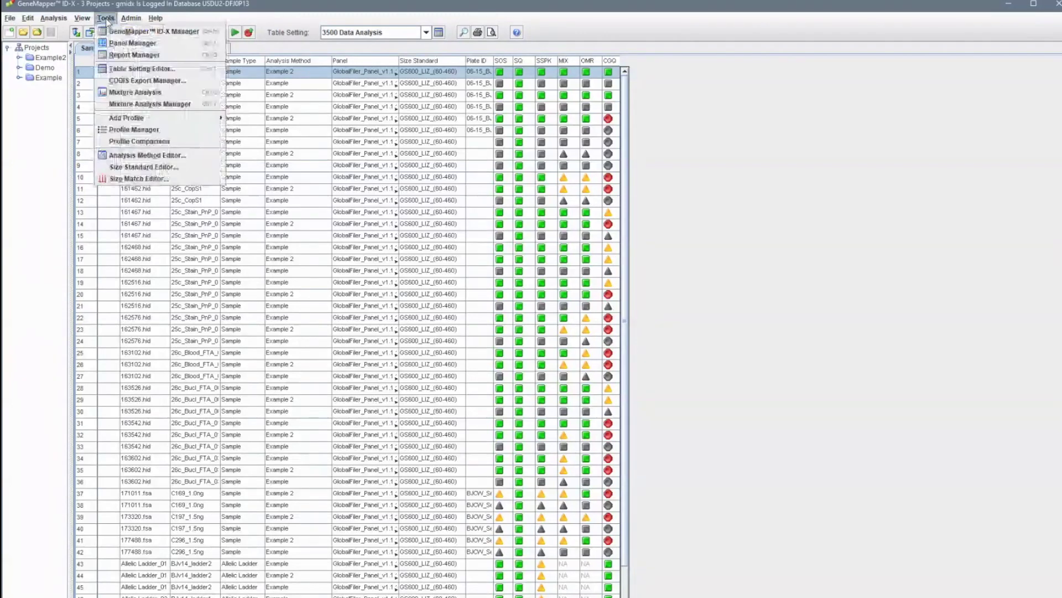
click(134, 141)
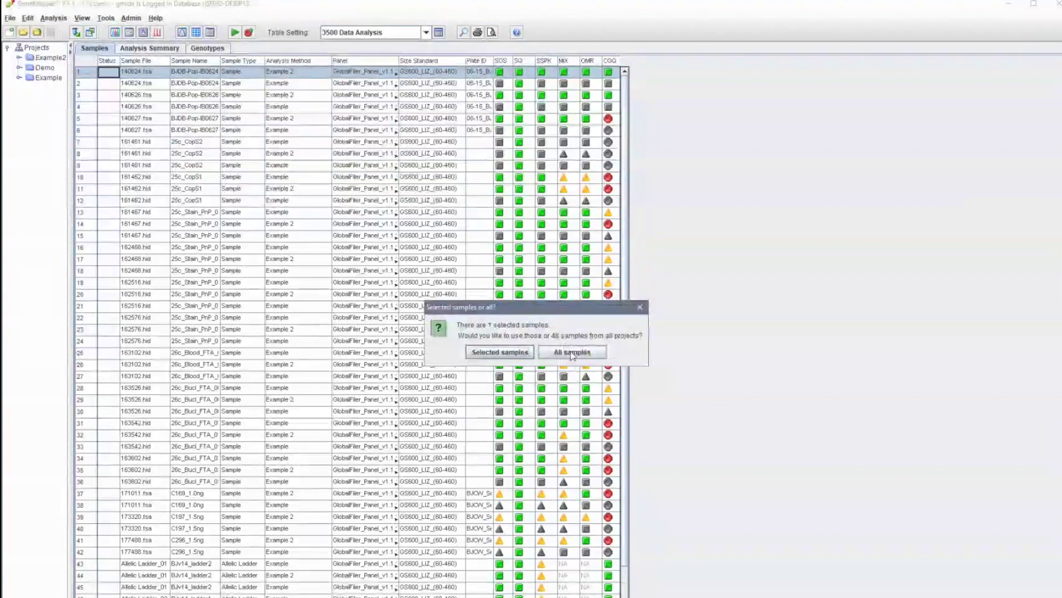
click(572, 354)
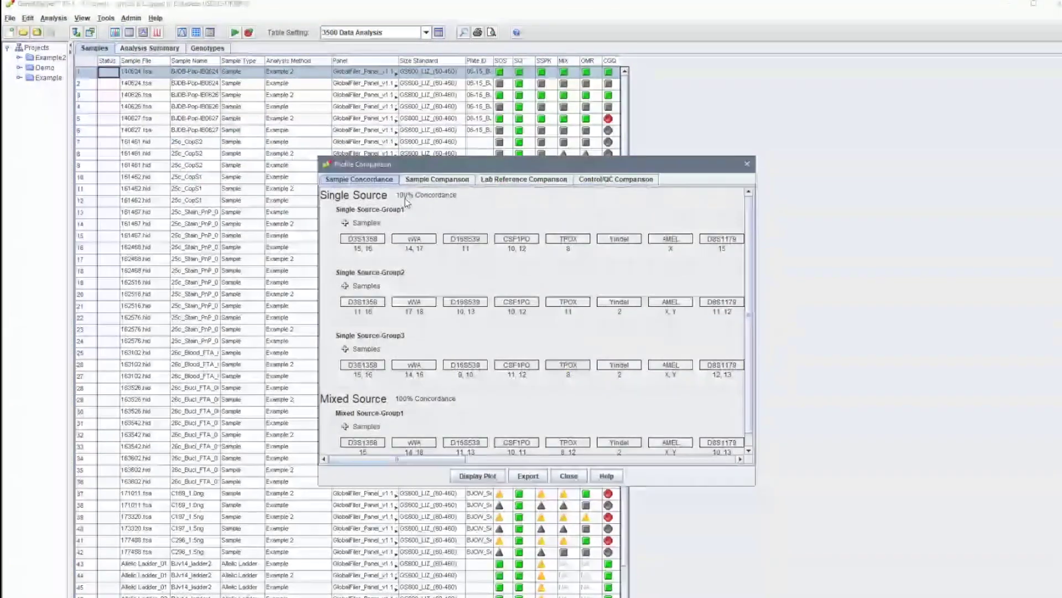
Compare samples against reference profiles, requiring at least 4 matching alleles
click(448, 179)
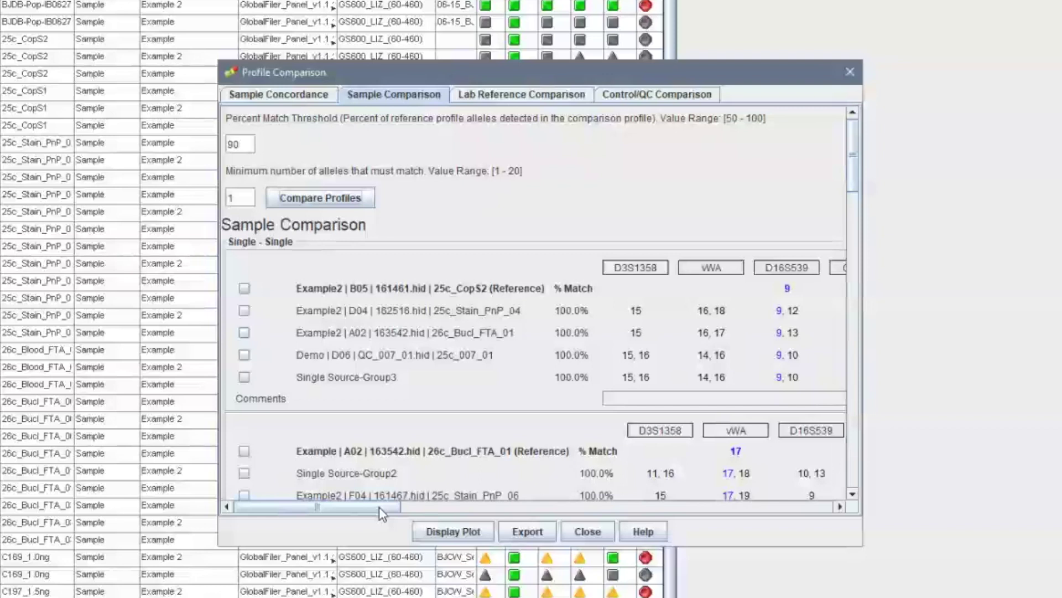
mouse_move(380, 506)
mouse_down()
mouse_move(672, 491)
mouse_move(326, 338)
mouse_up()
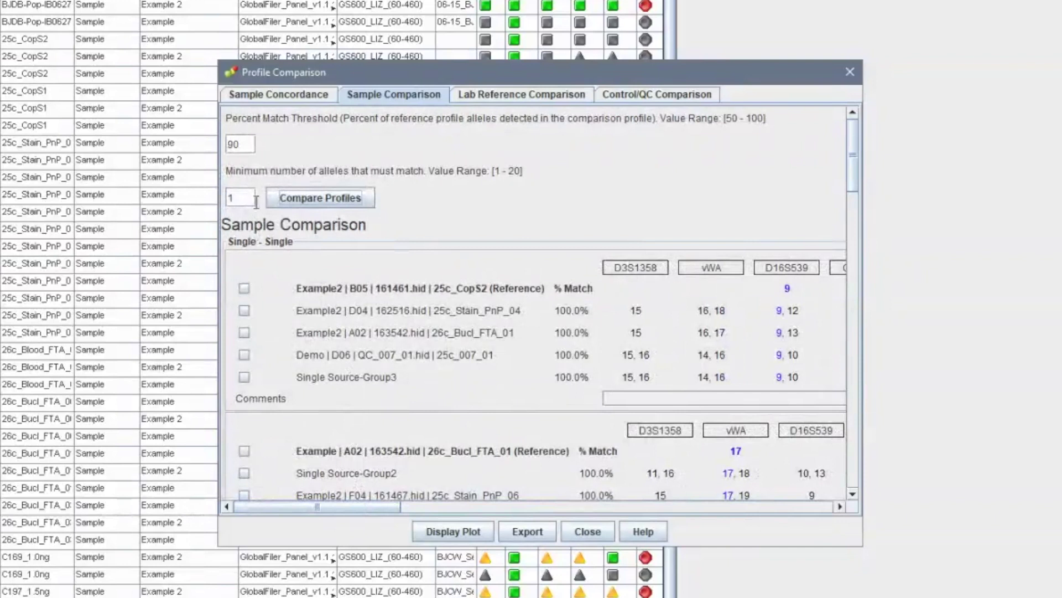
click(239, 198)
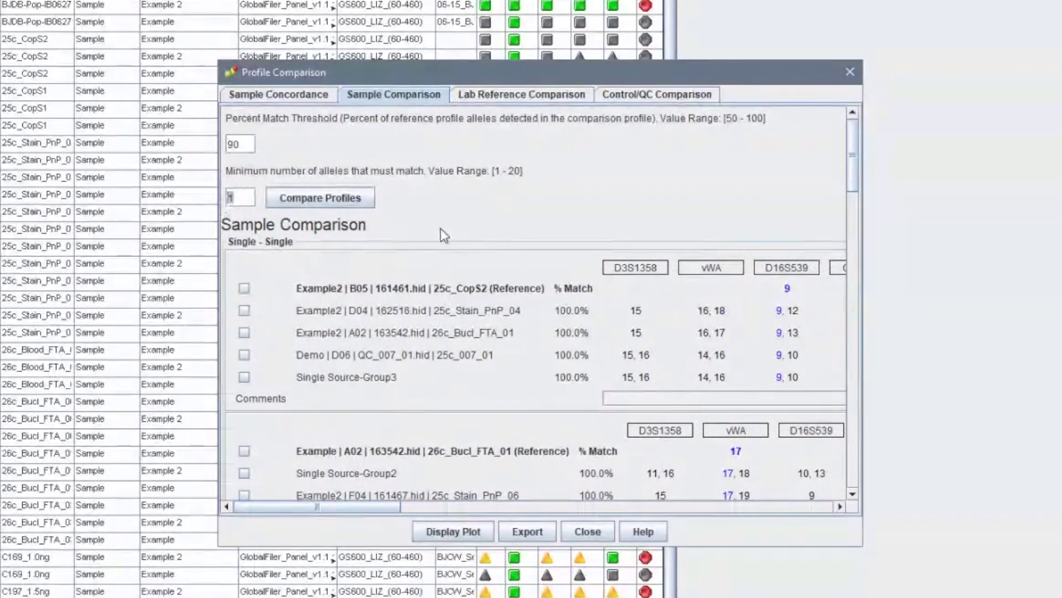
text(4)
click(344, 204)
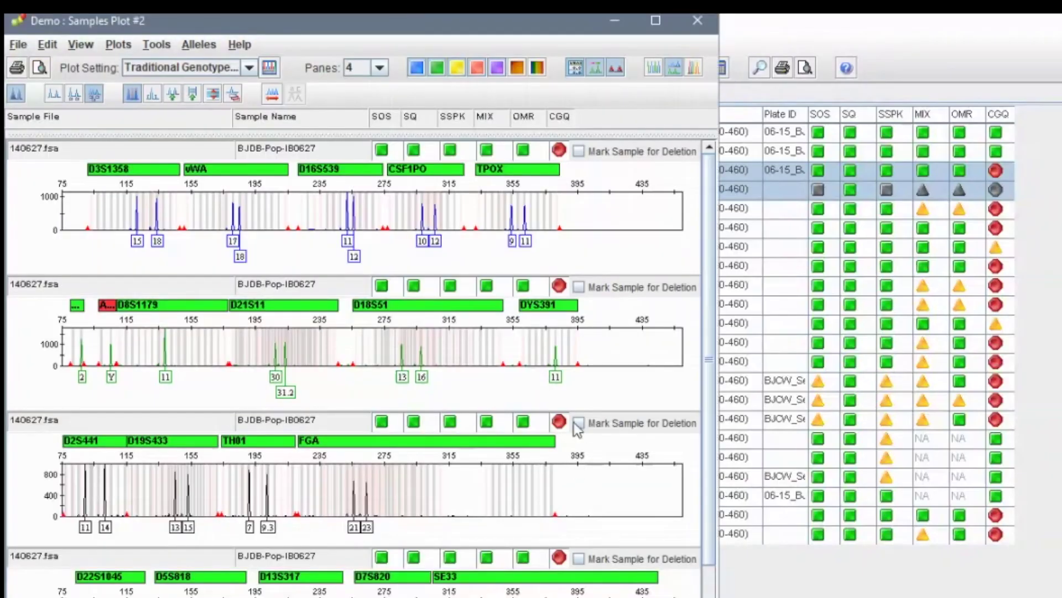
Tile all open sample plot windows with Arrange all windows
right_click(523, 356)
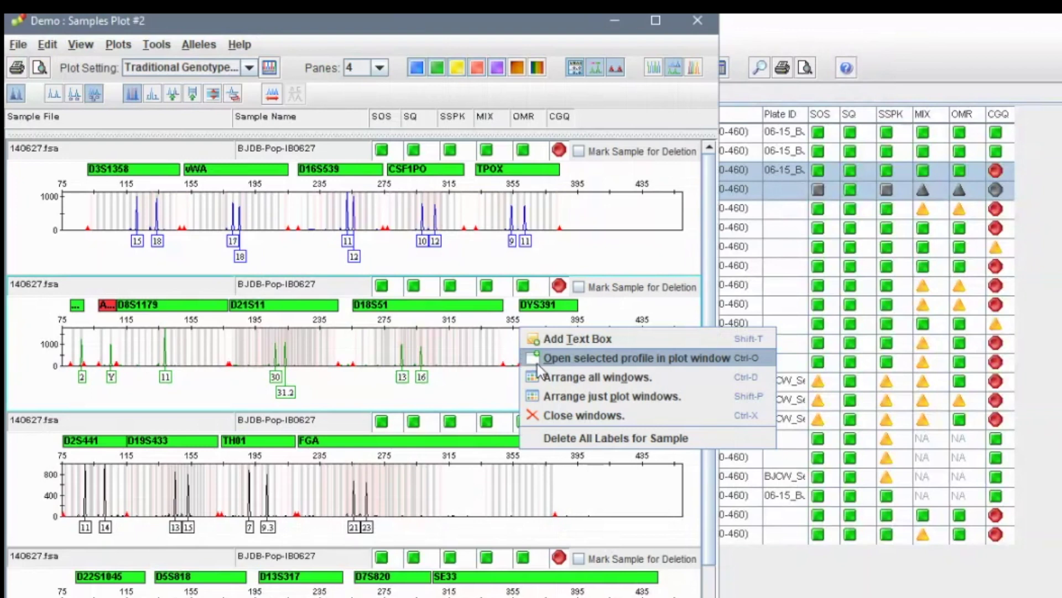
click(555, 377)
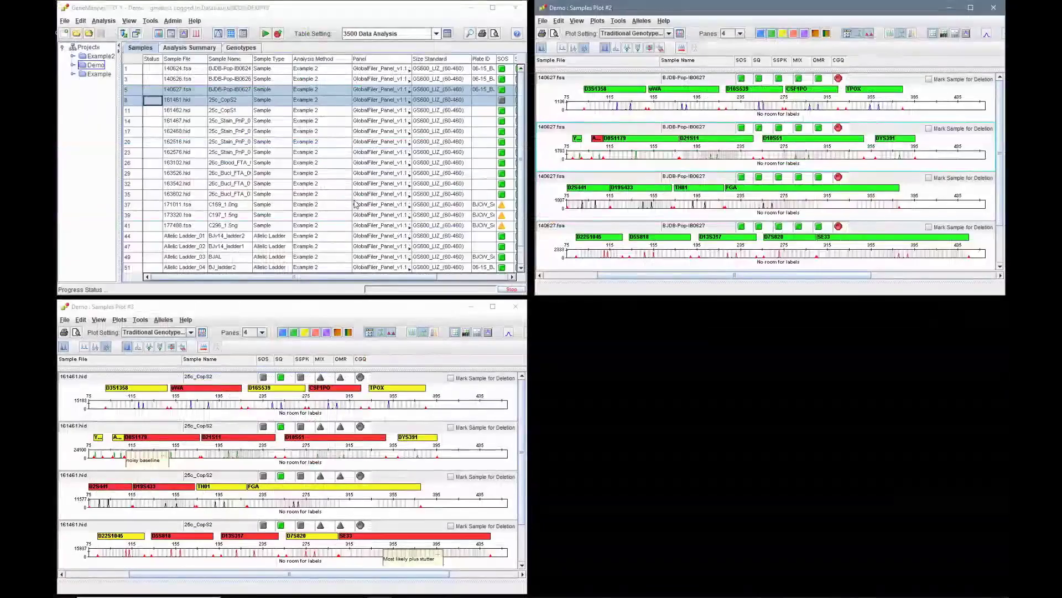
Maximize the 25c_CopS2 plot and place a 'See Note' text box on its top pane
key(super+Up)
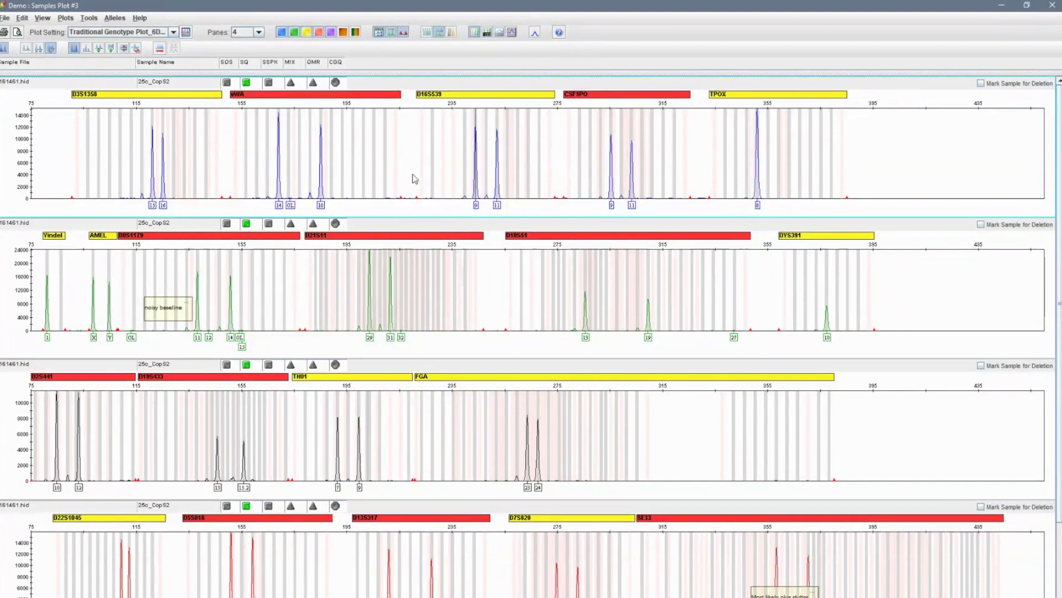
right_click(259, 145)
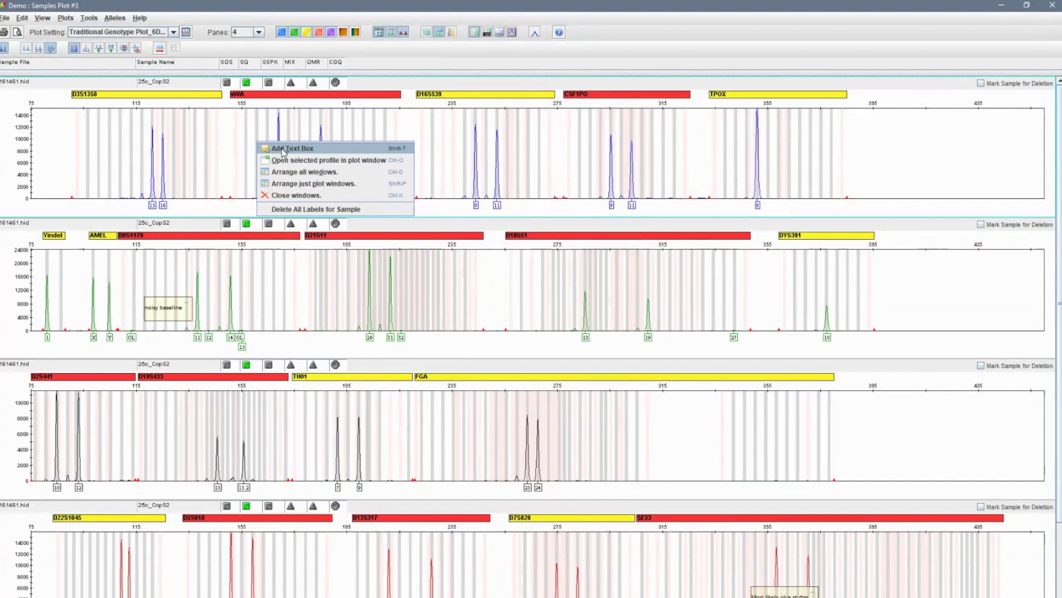
click(283, 150)
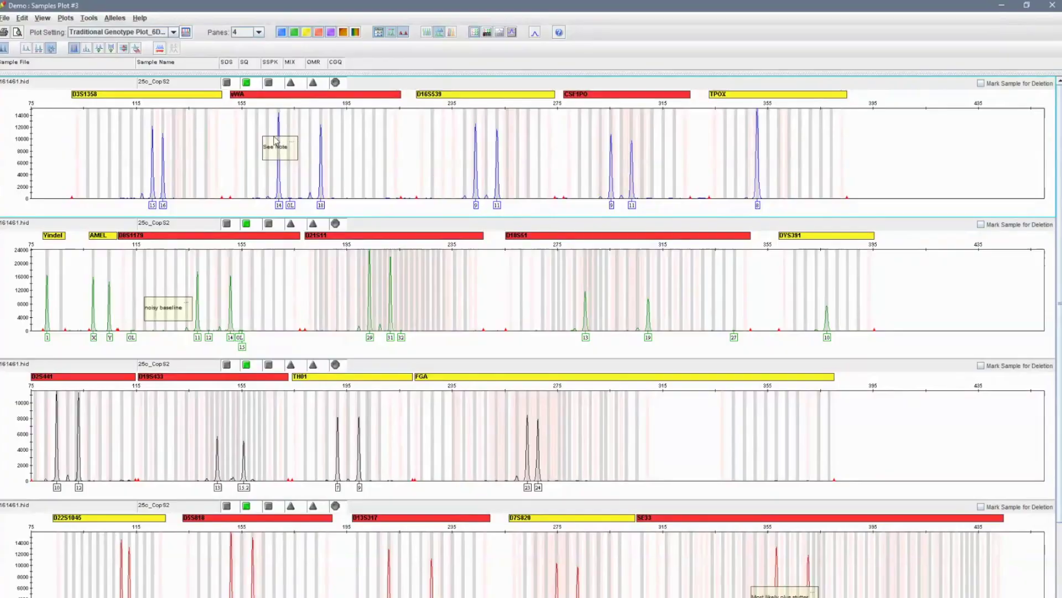
drag(382, 146, 360, 143)
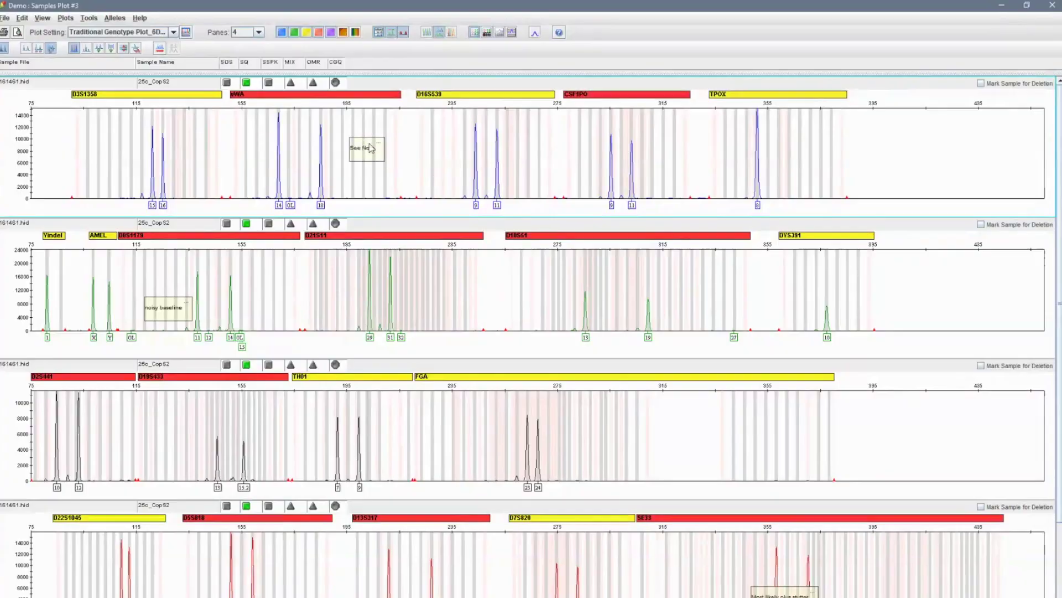
right_click(381, 146)
Apply the New plot setting to the 25c_CopS2 plot
click(174, 32)
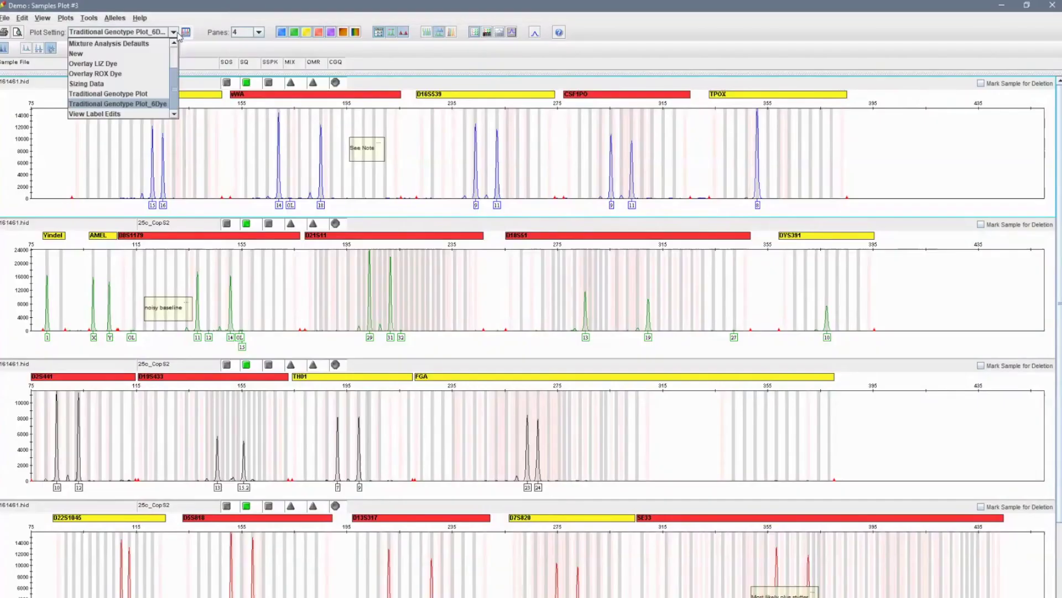
click(166, 54)
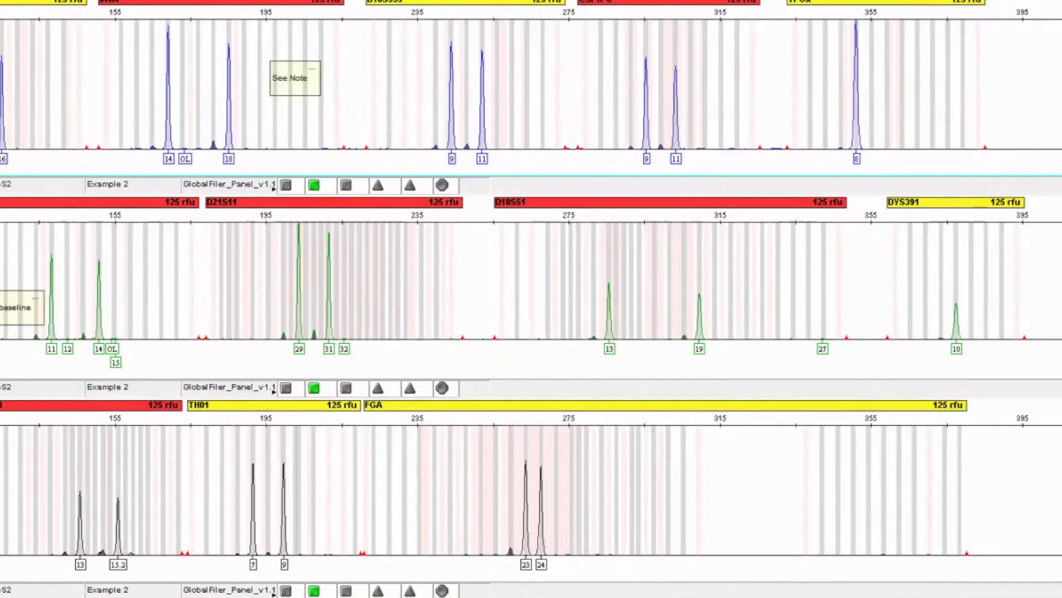
click(187, 32)
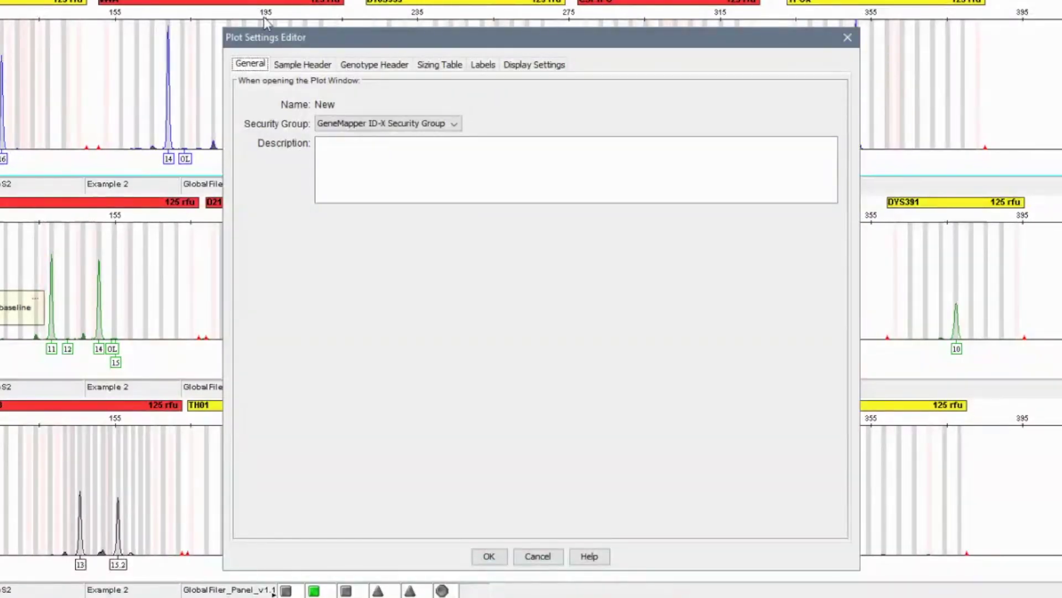
click(291, 65)
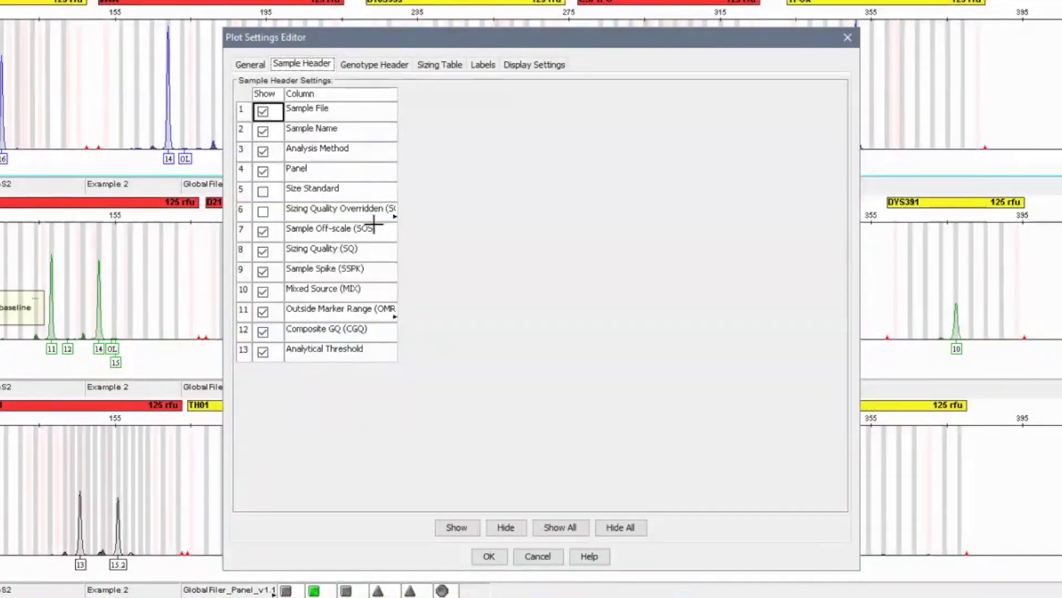
click(483, 67)
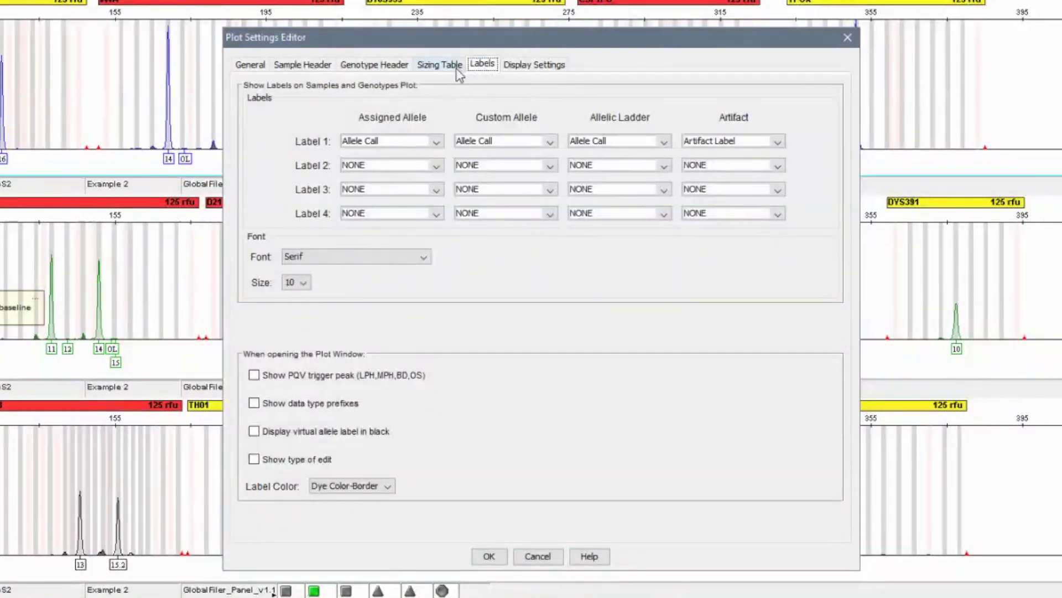
click(519, 65)
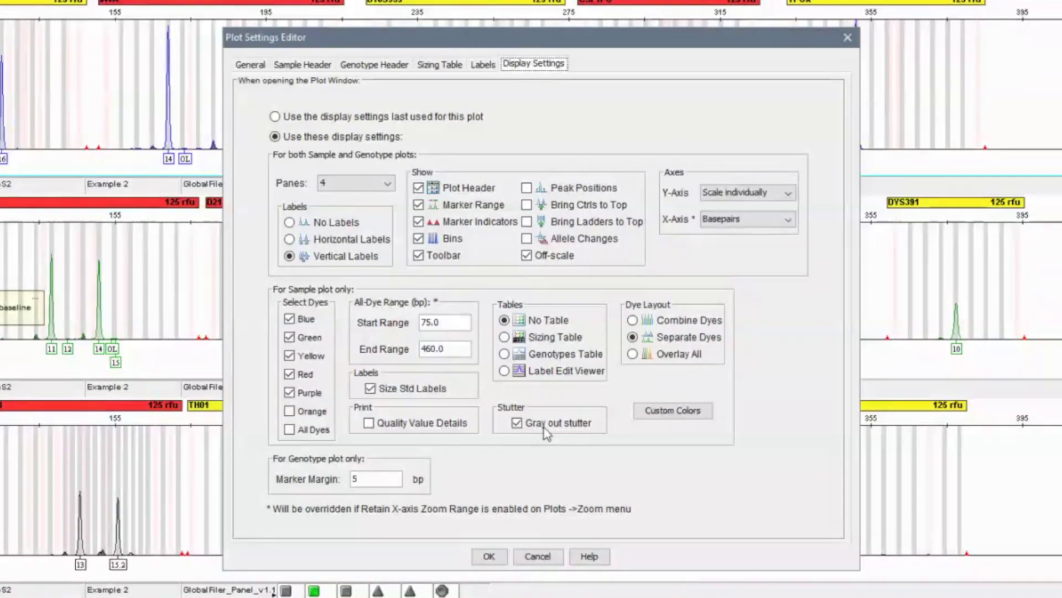
click(489, 556)
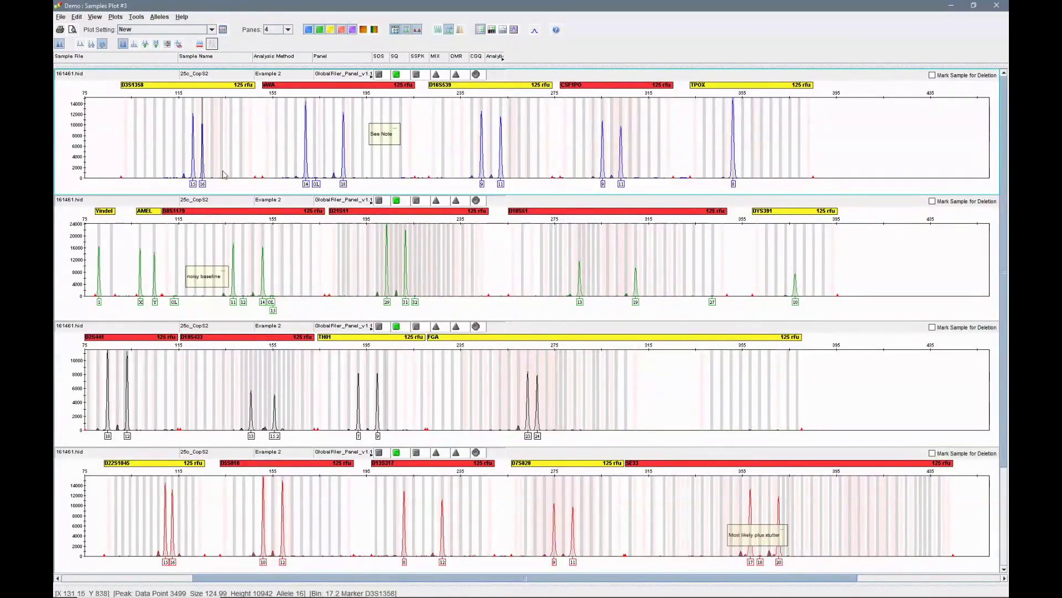
Zoom the top 25c_CopS2 plot in to roughly 153–207 bp
drag(267, 94, 398, 178)
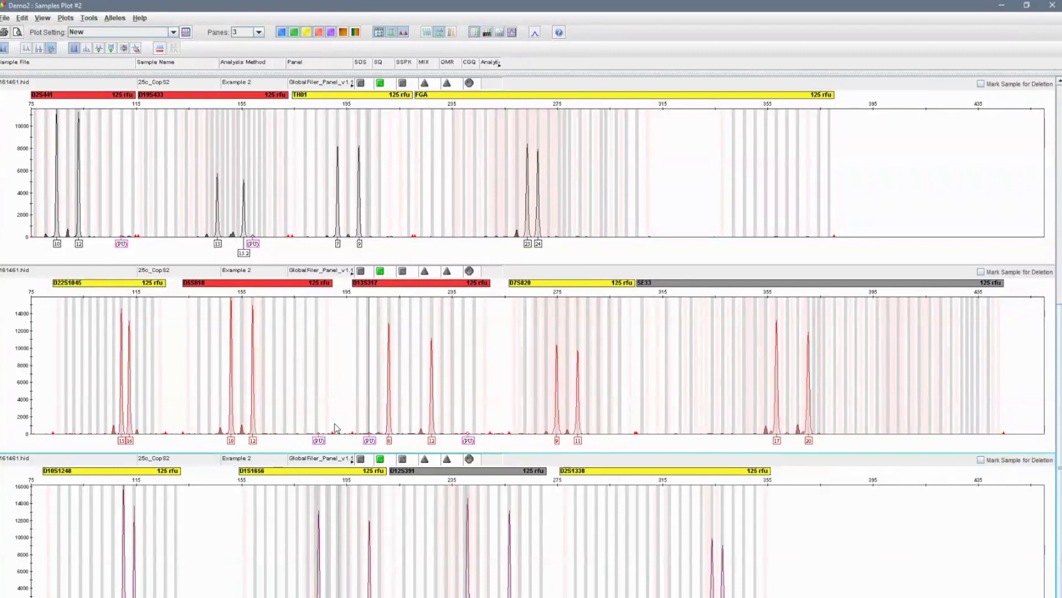
click(374, 440)
click(389, 441)
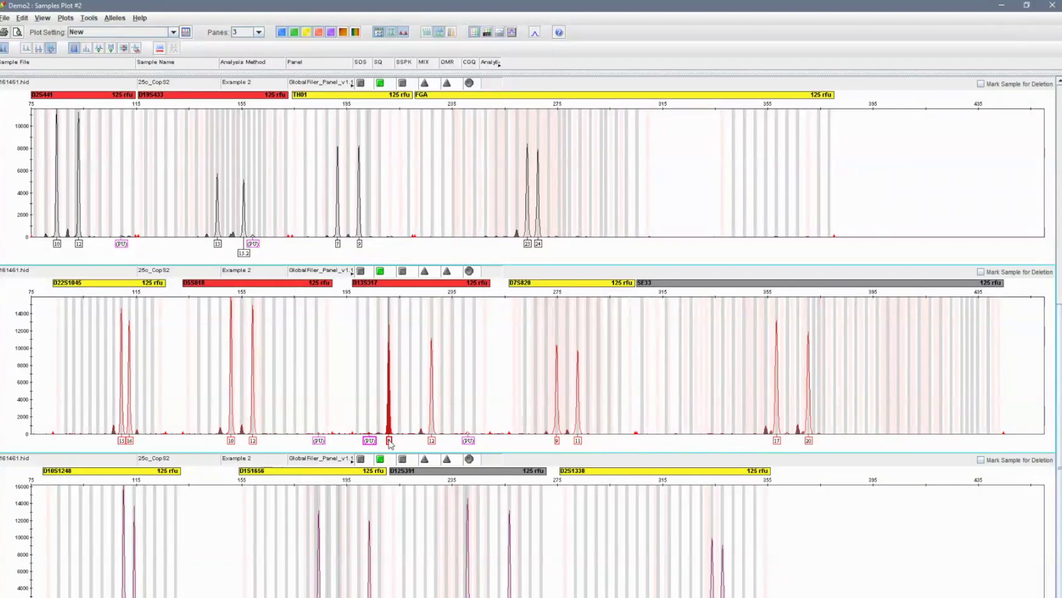